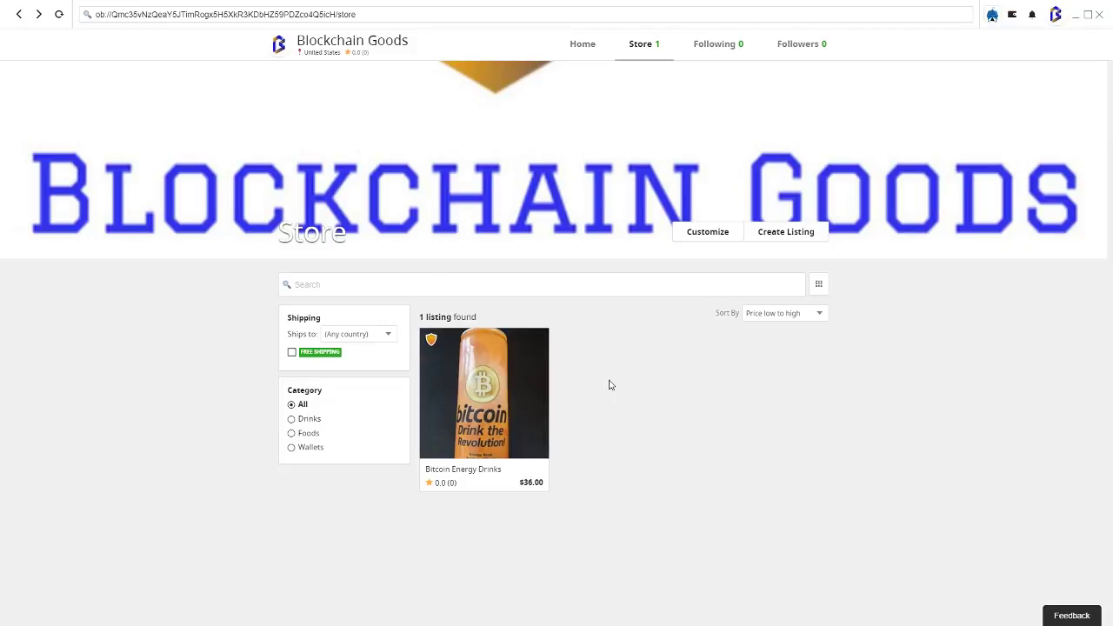
- Open the Bitcoin Energy Drinks listing and review its payment details and description
{"action": "mouse_move", "coordinate": [529, 375]}
{"action": "left_click", "coordinate": [496, 372]}
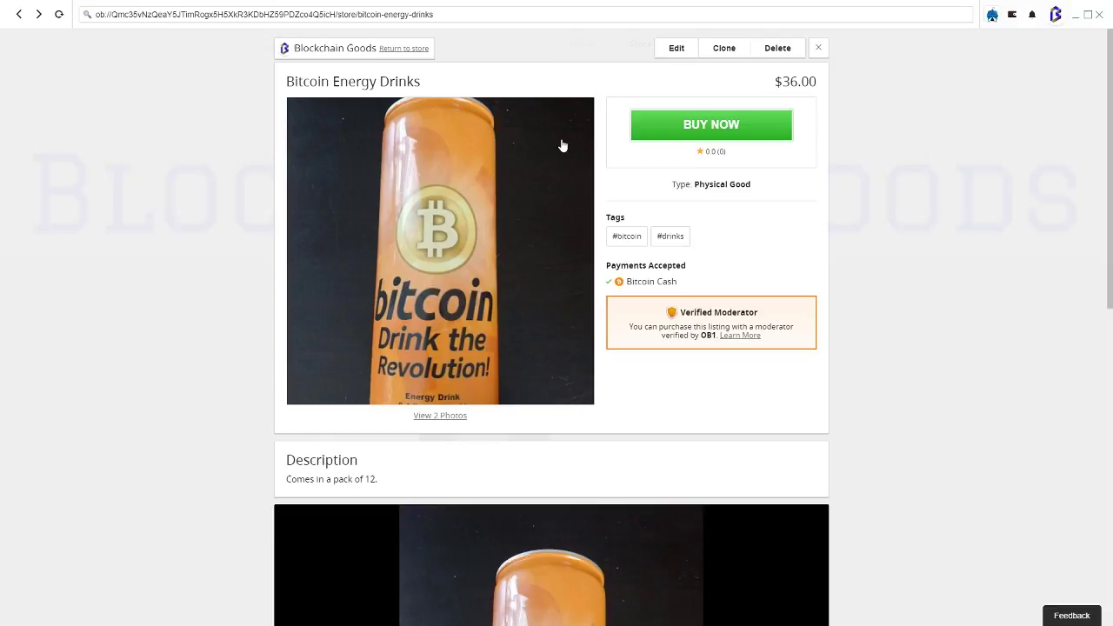
{"action": "scroll", "coordinate": [791, 218], "scroll_direction": "down", "scroll_amount": 2}
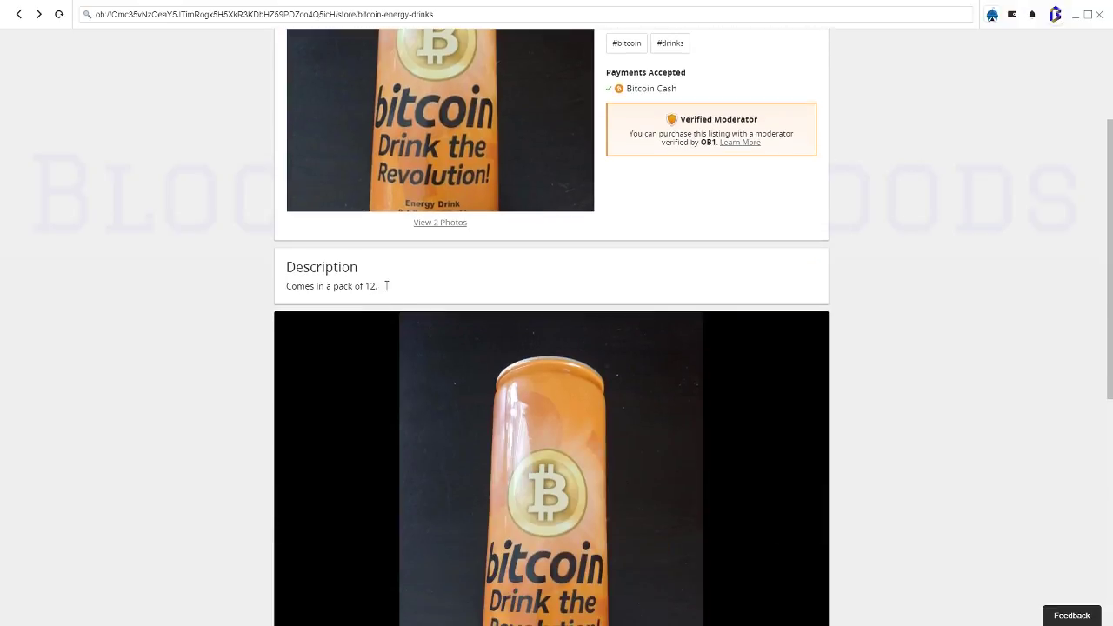
{"action": "triple_click", "coordinate": [291, 286]}
{"action": "left_click_drag", "start_coordinate": [288, 281], "coordinate": [288, 286]}
{"action": "left_click", "coordinate": [449, 276]}
- Scroll down and highlight the $40.00 first-item shipping price
{"action": "scroll", "coordinate": [780, 284], "scroll_direction": "down", "scroll_amount": 5}
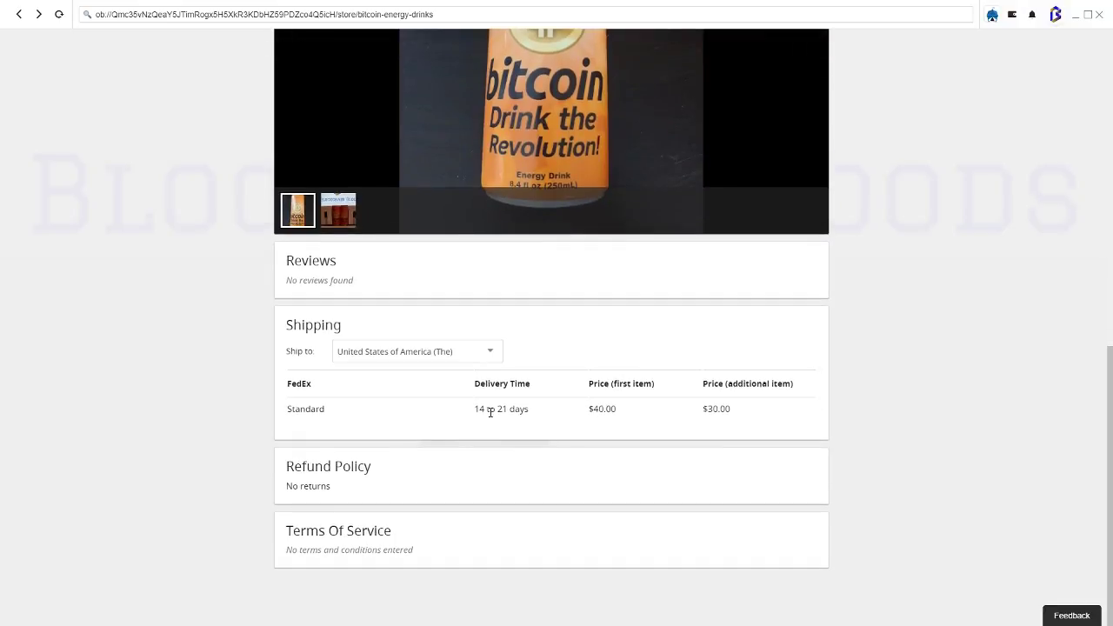
{"action": "left_click_drag", "start_coordinate": [544, 408], "coordinate": [633, 408]}
{"action": "left_click", "coordinate": [488, 467]}
- Look over the Refund Policy and terms sections, selecting their text
{"action": "triple_click", "coordinate": [353, 458]}
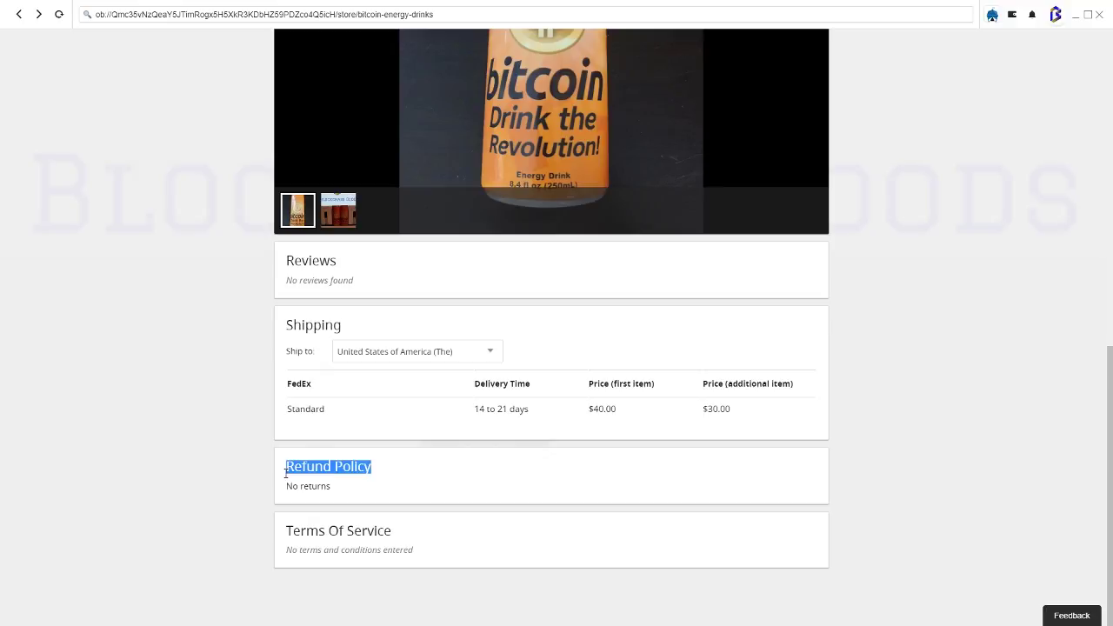
{"action": "left_click", "coordinate": [356, 496]}
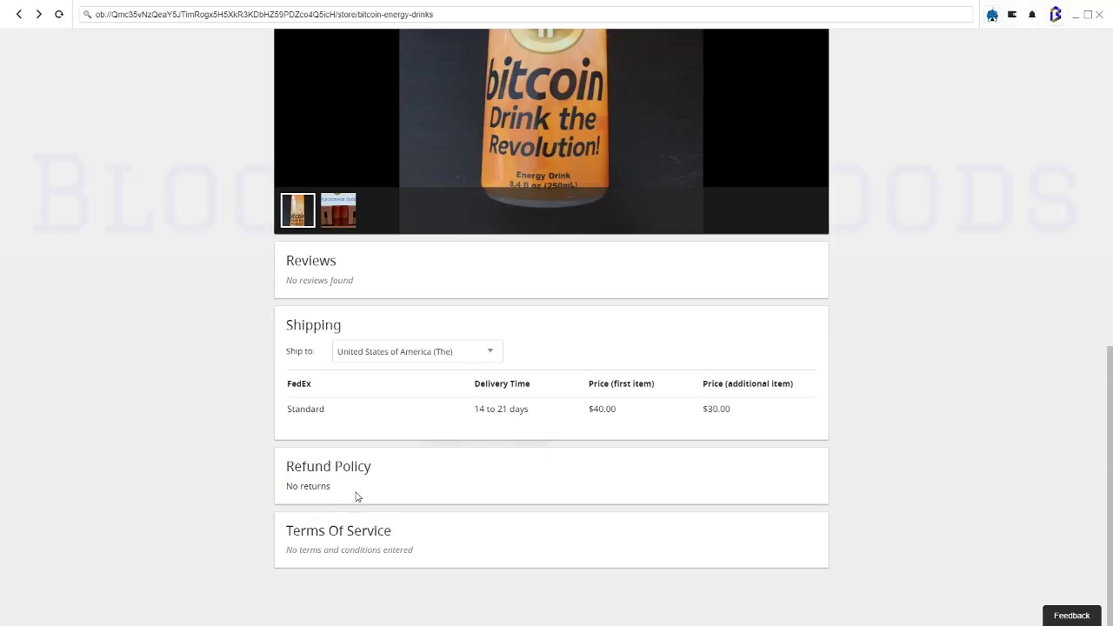
{"action": "key", "text": "ctrl+a"}
{"action": "left_click", "coordinate": [402, 551]}
{"action": "left_click_drag", "start_coordinate": [423, 546], "coordinate": [291, 551]}
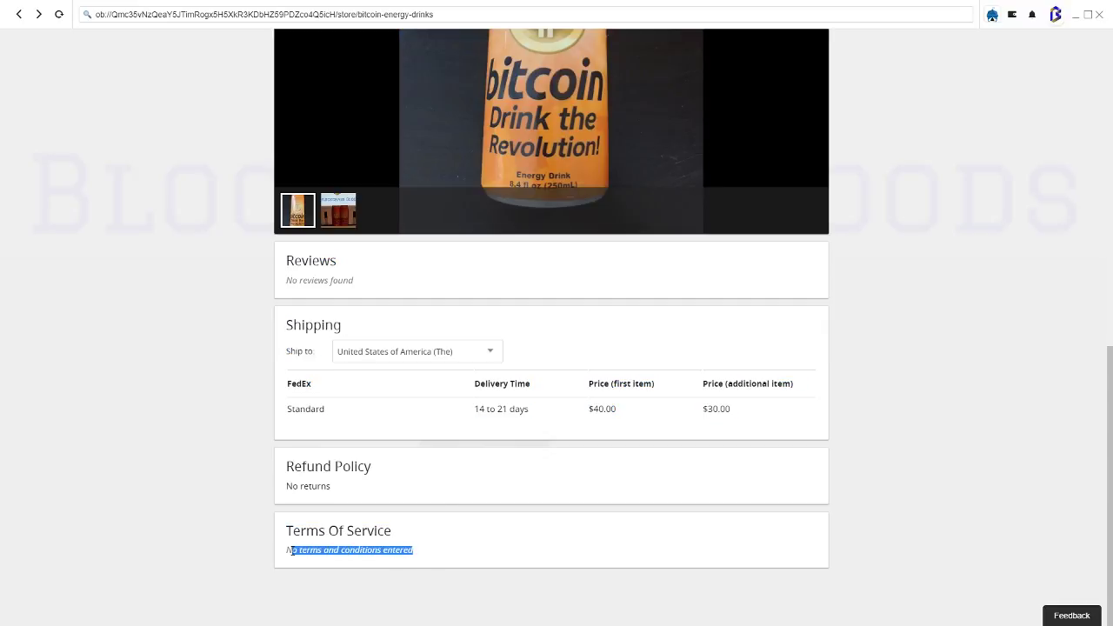
- Scroll back up to the top of the listing
{"action": "scroll", "coordinate": [438, 508], "scroll_direction": "up", "scroll_amount": 3}
{"action": "scroll", "coordinate": [602, 427], "scroll_direction": "down", "scroll_amount": 3}
{"action": "scroll", "coordinate": [606, 443], "scroll_direction": "up", "scroll_amount": 1}
{"action": "scroll", "coordinate": [606, 443], "scroll_direction": "up", "scroll_amount": 1}
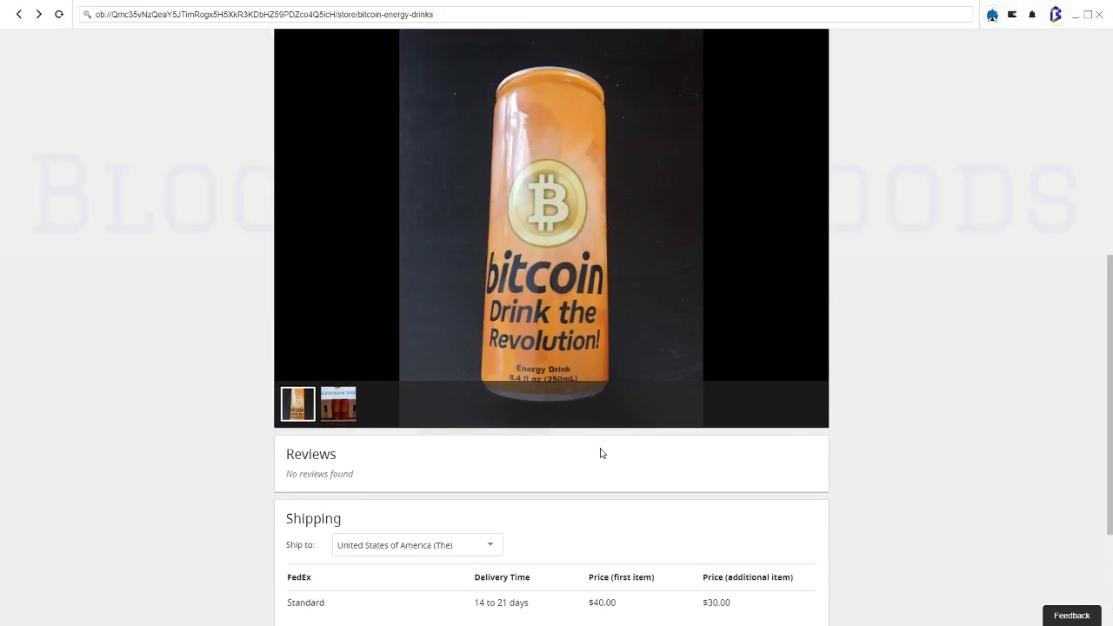
{"action": "scroll", "coordinate": [606, 445], "scroll_direction": "up", "scroll_amount": 5}
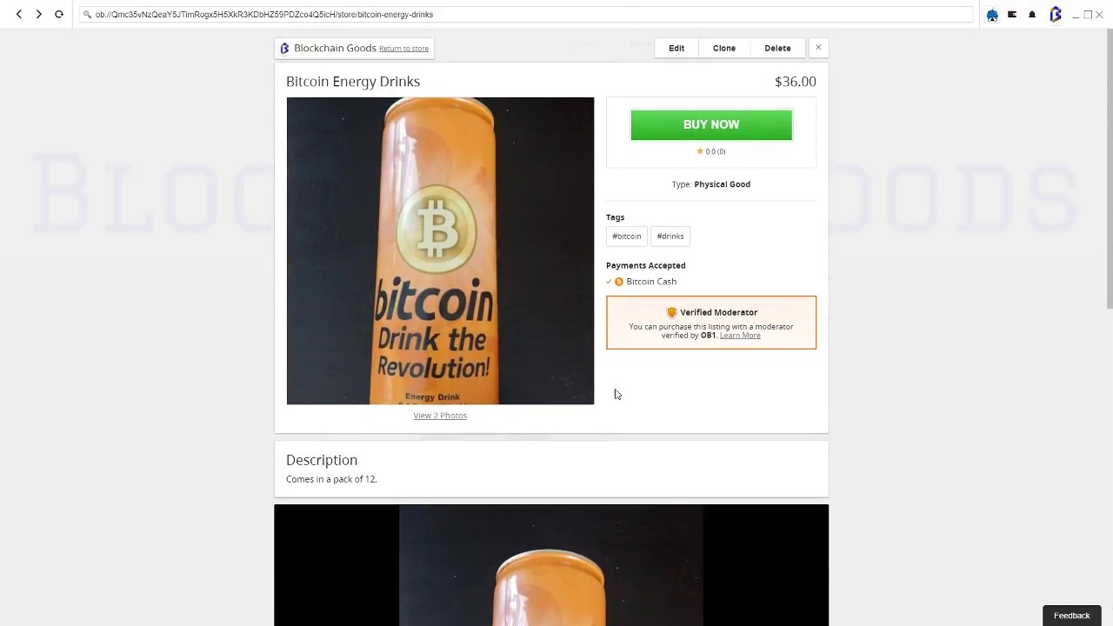
{"action": "scroll", "coordinate": [616, 391], "scroll_direction": "down", "scroll_amount": 7}
{"action": "scroll", "coordinate": [616, 394], "scroll_direction": "up", "scroll_amount": 4}
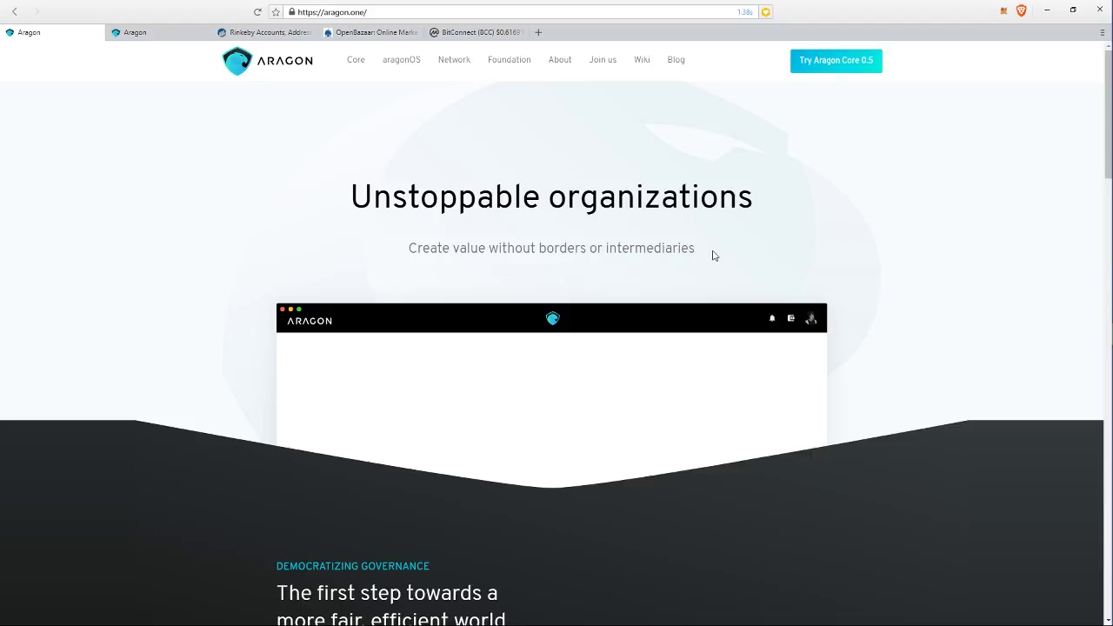
- Switch to the DAO and view its token balances on the Finance page
{"action": "left_click", "coordinate": [141, 33]}
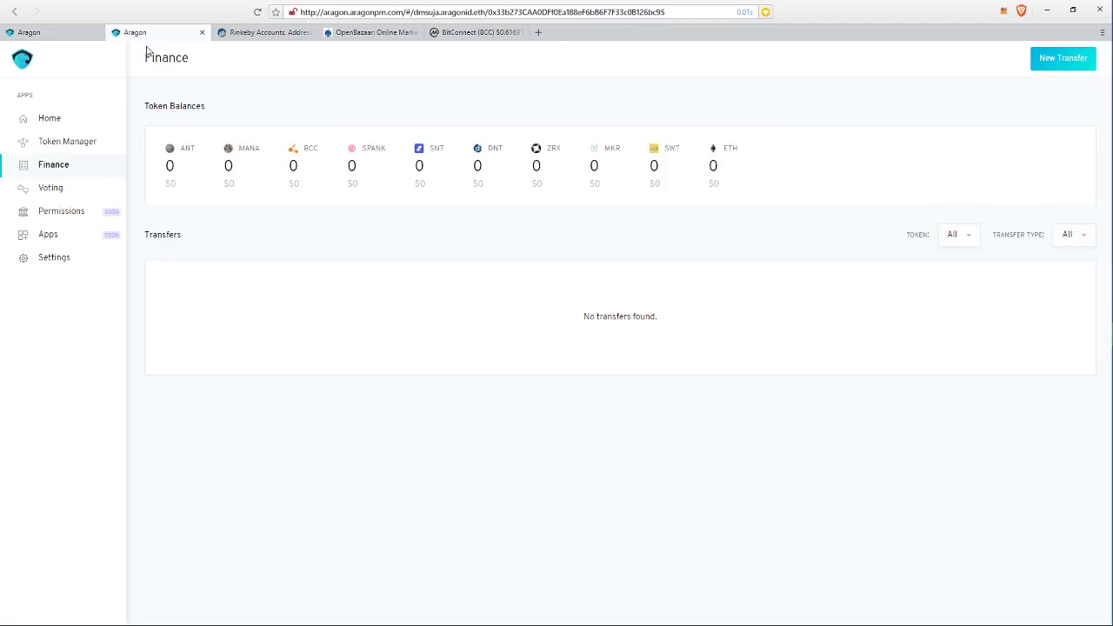
{"action": "left_click", "coordinate": [50, 117]}
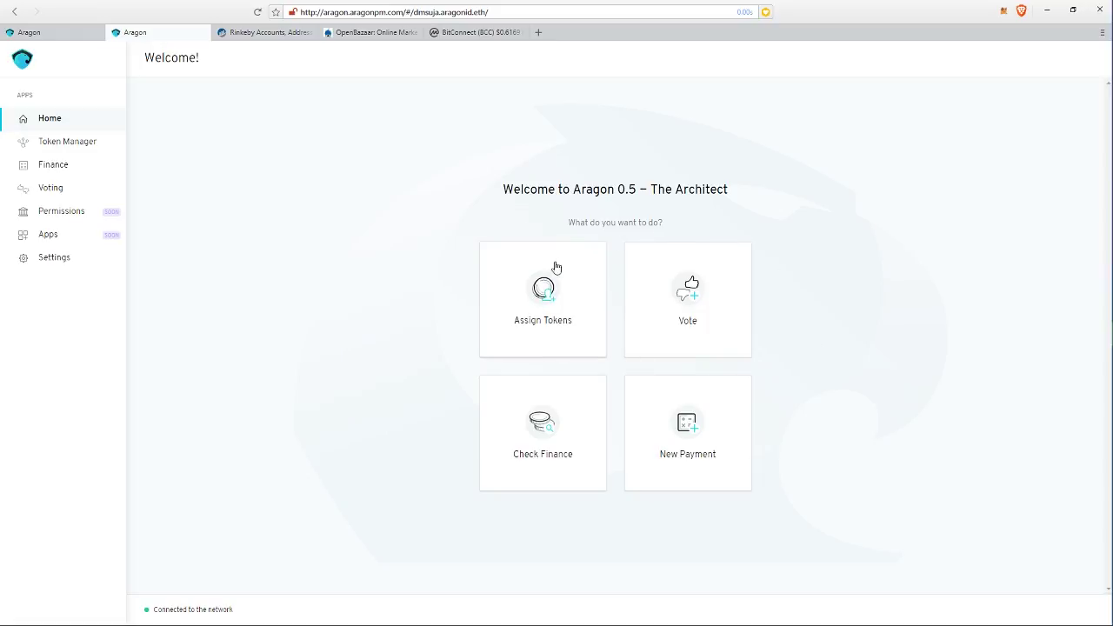
{"action": "left_click", "coordinate": [717, 459]}
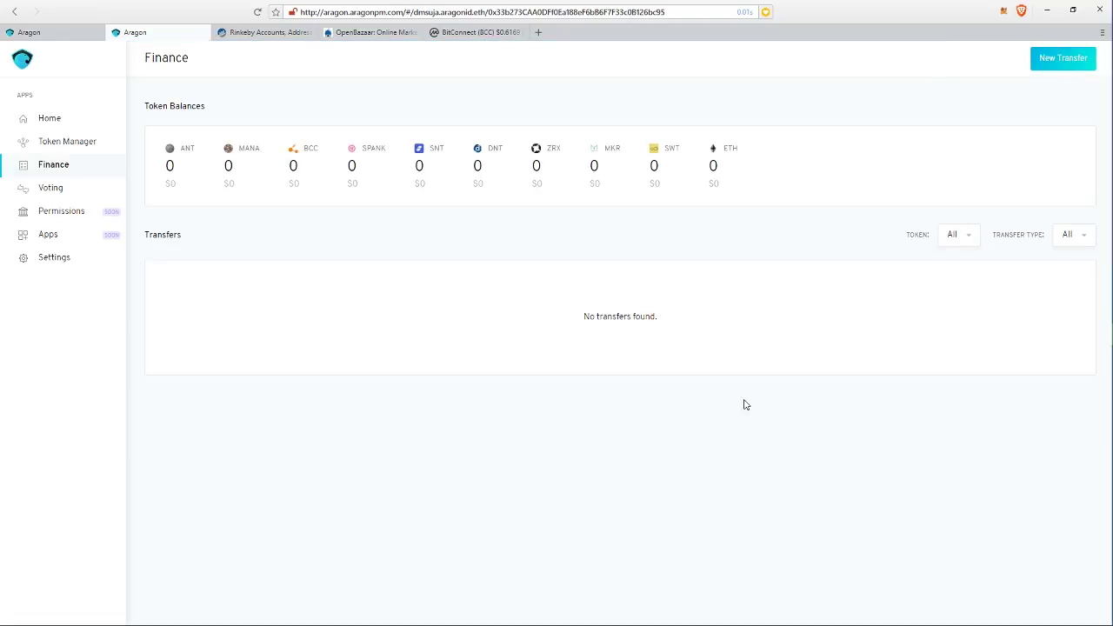
- Check the 101-token holder and the approved mint vote, ending on the Home page
{"action": "left_click", "coordinate": [66, 122]}
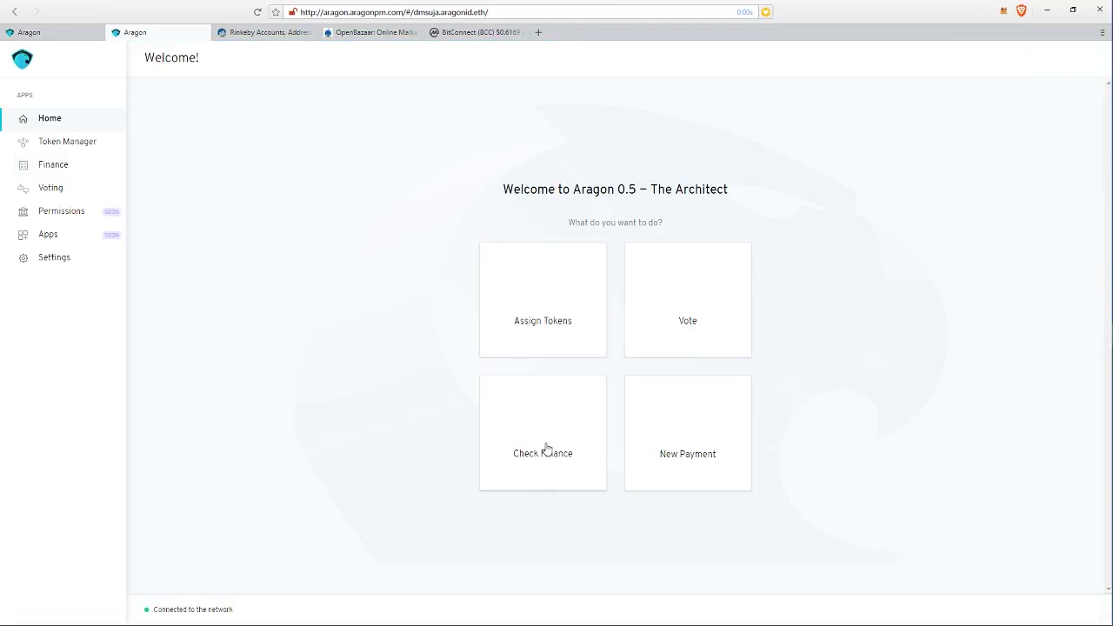
{"action": "left_click", "coordinate": [569, 301]}
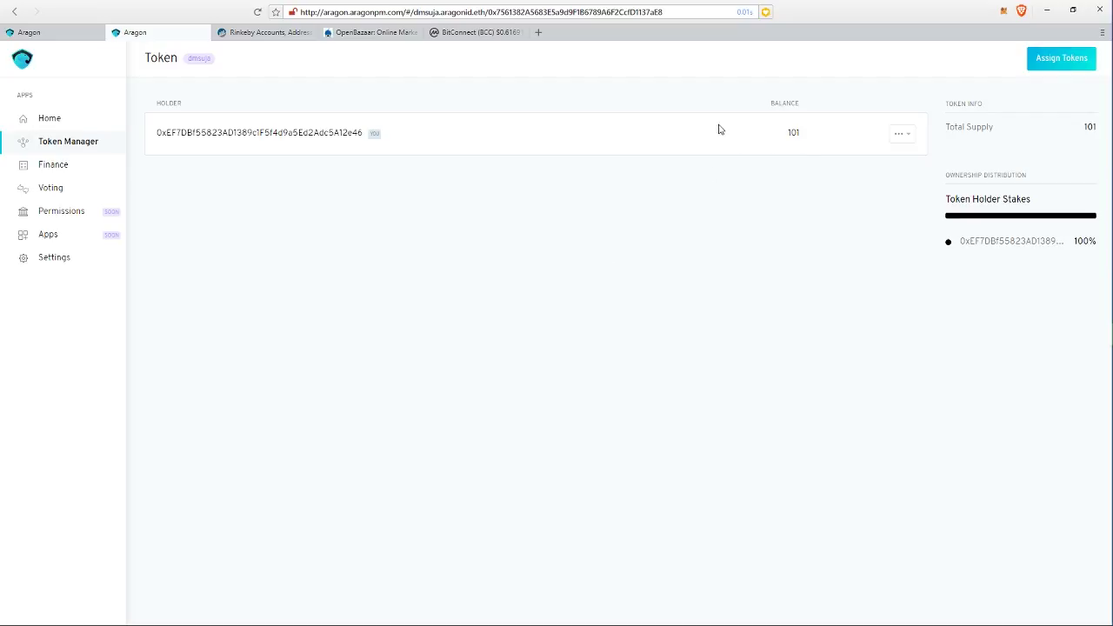
{"action": "left_click", "coordinate": [67, 198]}
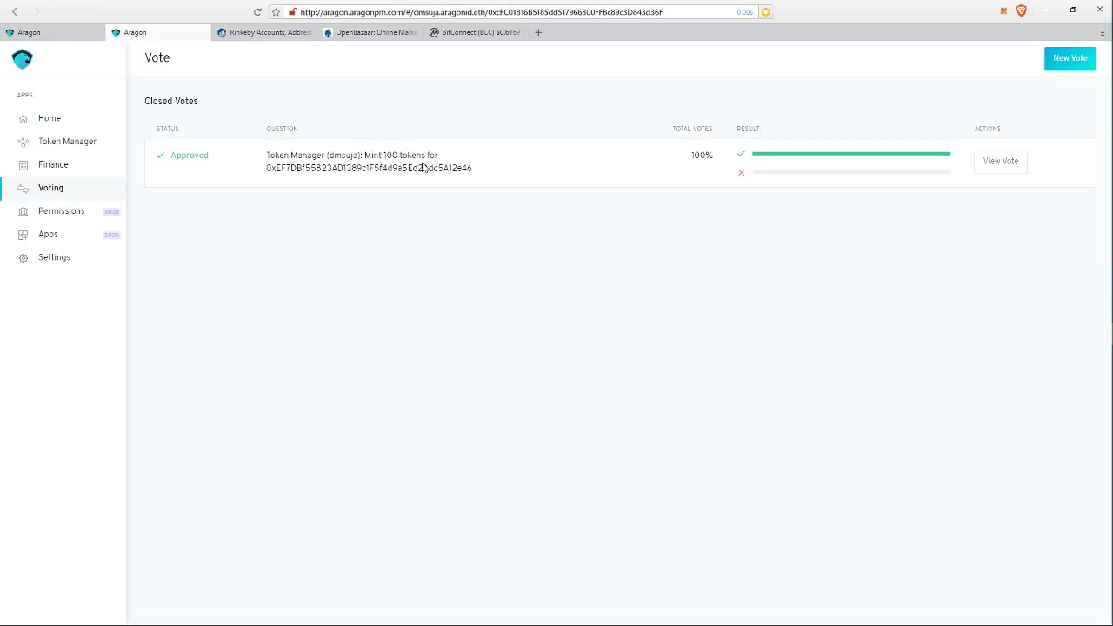
{"action": "left_click", "coordinate": [67, 123]}
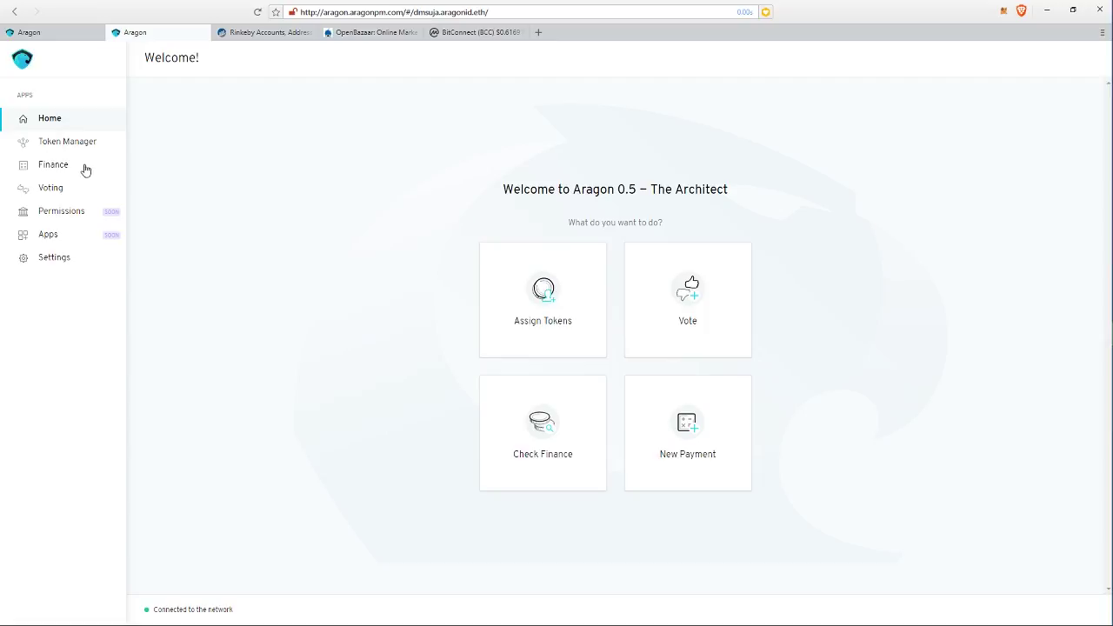
- Bring up the DAO address on Rinkeby Etherscan and highlight it
{"action": "left_click", "coordinate": [249, 35]}
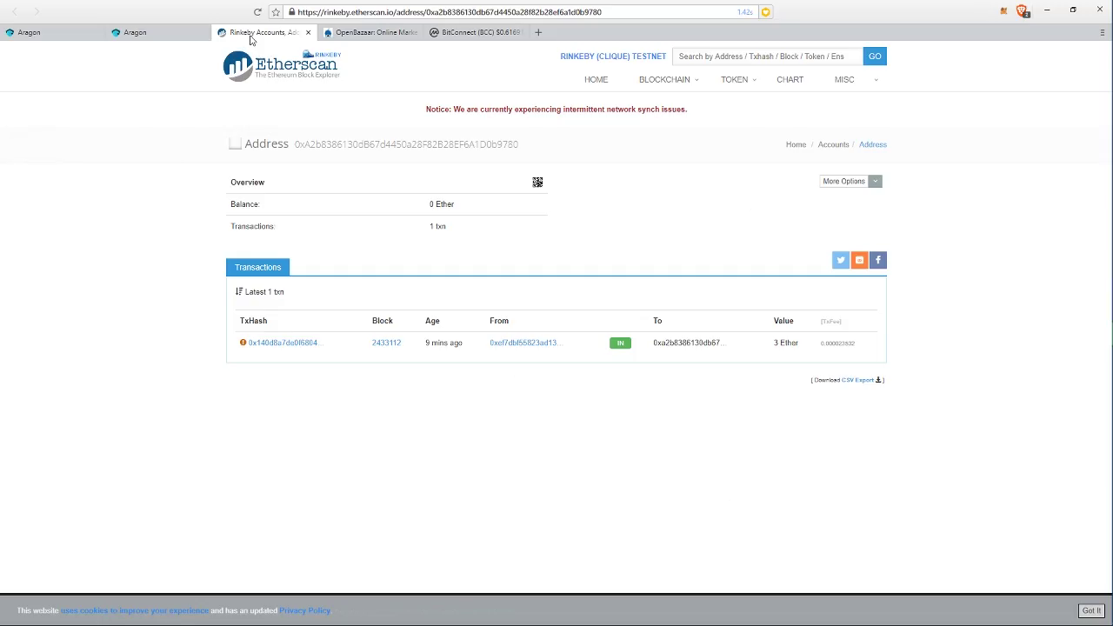
{"action": "left_click_drag", "start_coordinate": [294, 149], "coordinate": [551, 143]}
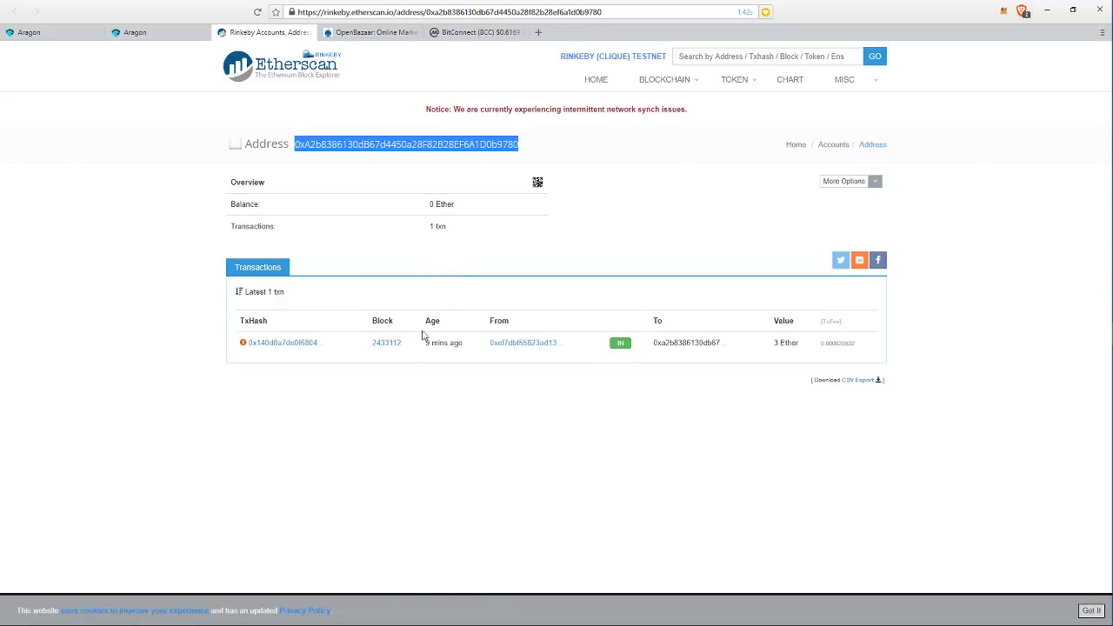
{"action": "left_click", "coordinate": [410, 404]}
- Highlight the single incoming 3 Ether transaction value, then return to Aragon's welcome page
{"action": "left_click_drag", "start_coordinate": [771, 352], "coordinate": [823, 349]}
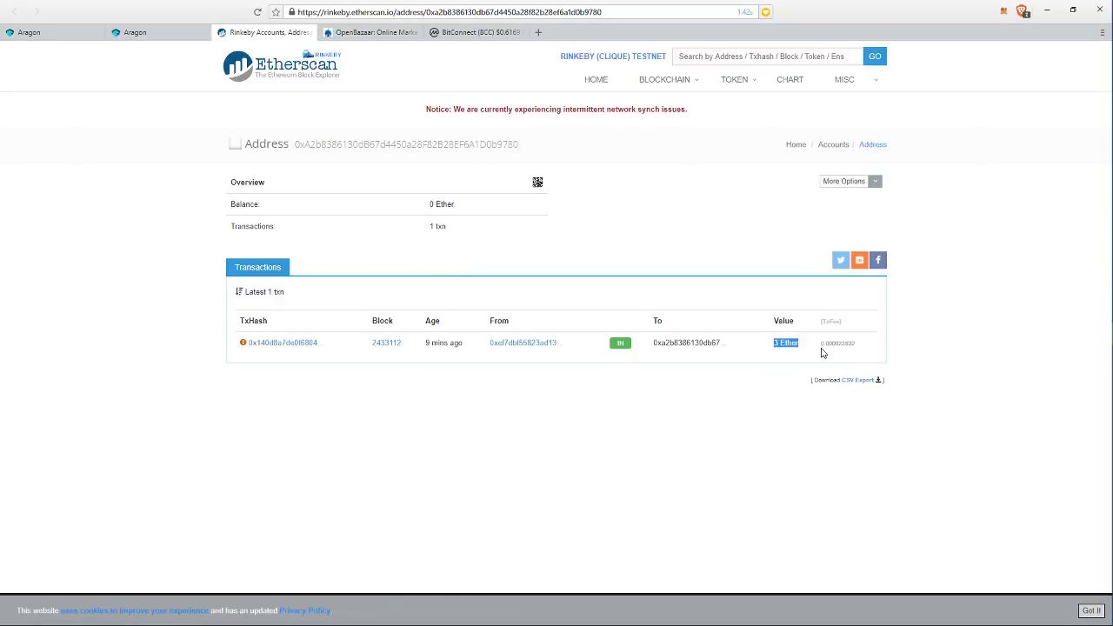
{"action": "left_click", "coordinate": [804, 358]}
{"action": "left_click_drag", "start_coordinate": [772, 346], "coordinate": [805, 344]}
{"action": "left_click", "coordinate": [797, 356]}
{"action": "left_click_drag", "start_coordinate": [771, 345], "coordinate": [801, 351]}
{"action": "left_click", "coordinate": [804, 351]}
{"action": "left_click", "coordinate": [136, 35]}
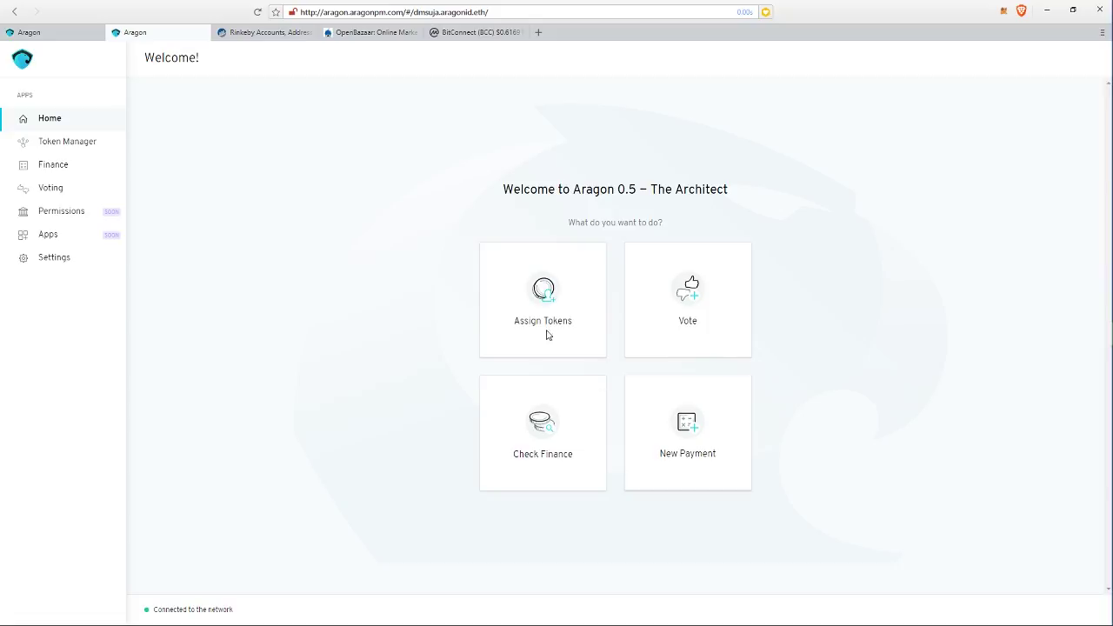
{"action": "left_click", "coordinate": [372, 42]}
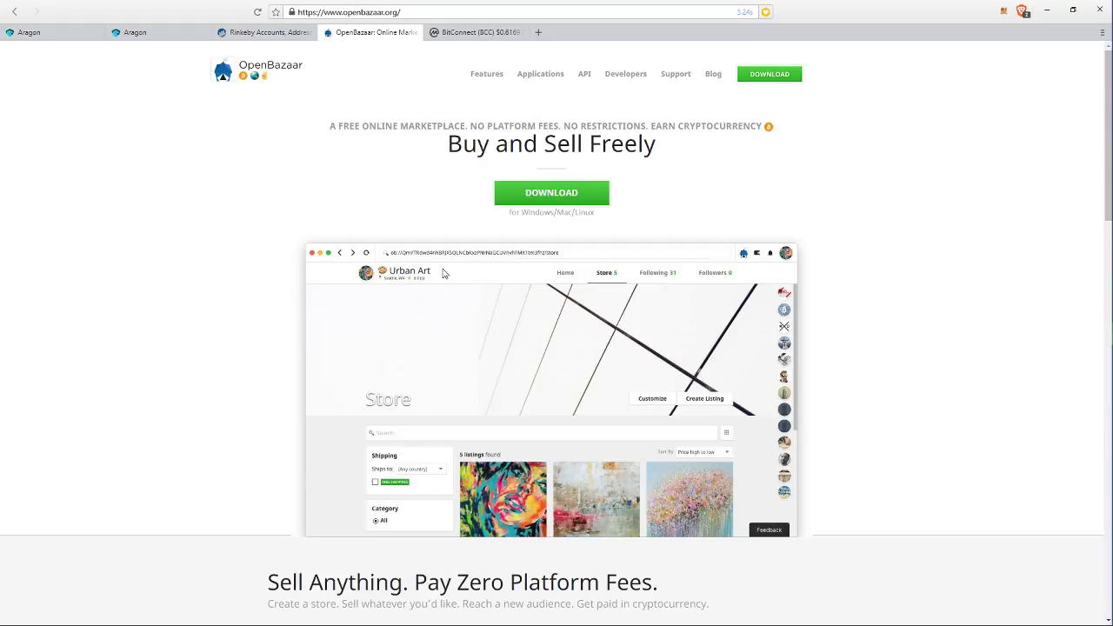
{"action": "scroll", "coordinate": [420, 306], "scroll_direction": "down", "scroll_amount": 8}
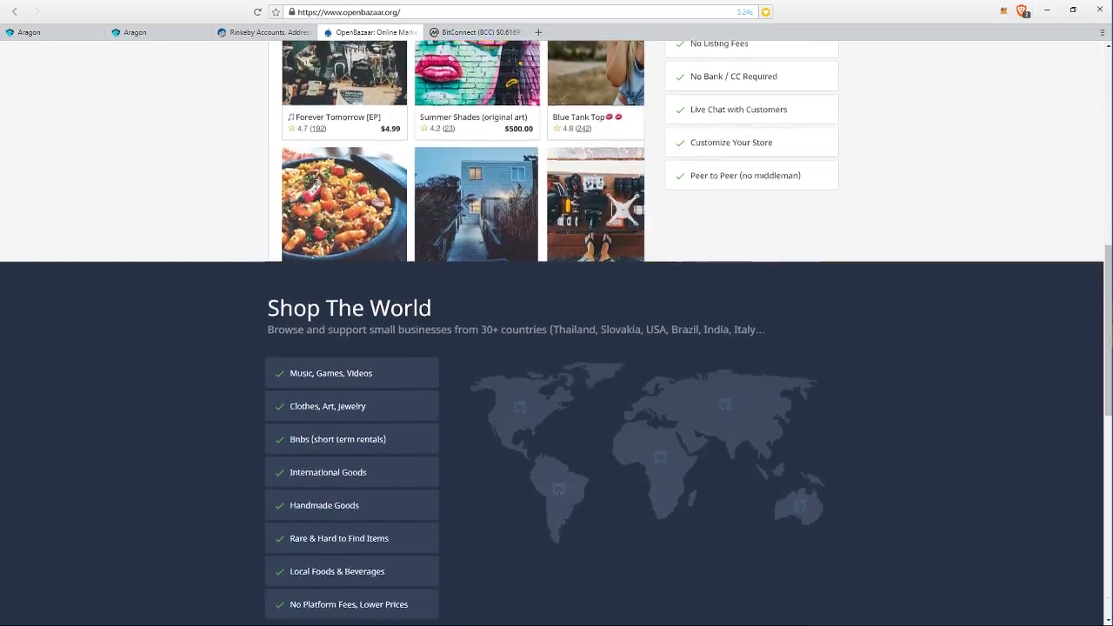
{"action": "scroll", "coordinate": [420, 310], "scroll_direction": "up", "scroll_amount": 10}
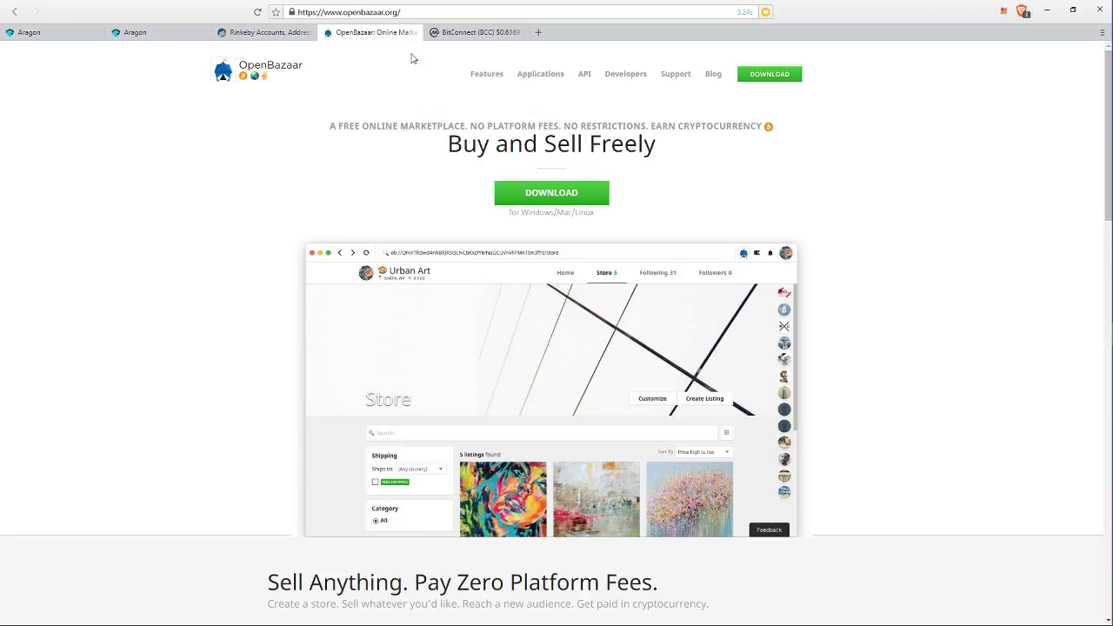
{"action": "left_click", "coordinate": [248, 33]}
{"action": "left_click", "coordinate": [142, 33]}
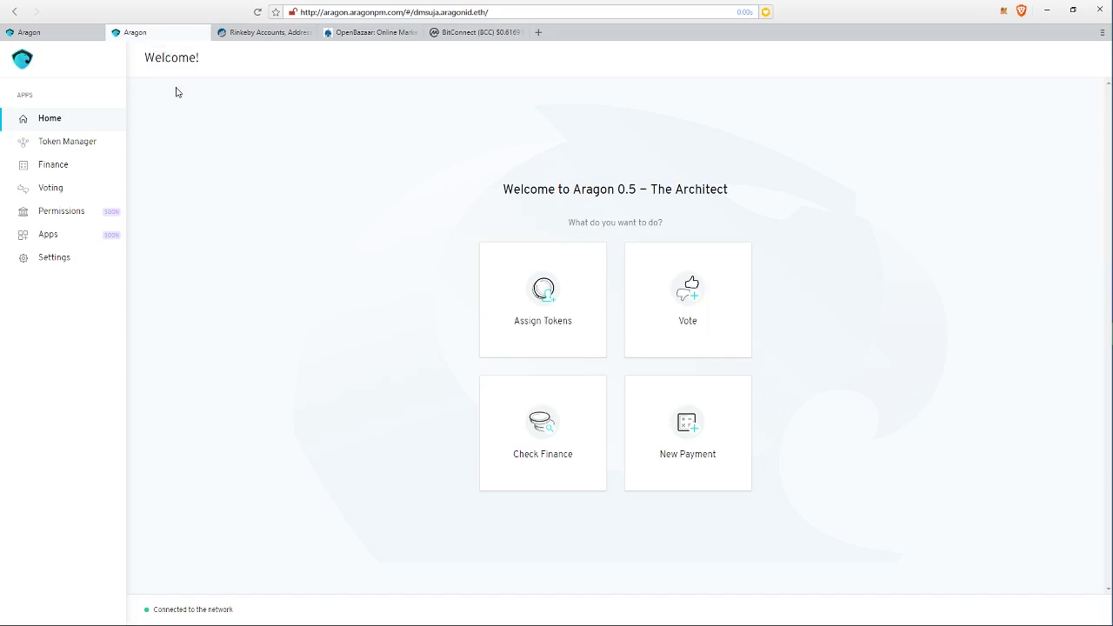
{"action": "left_click", "coordinate": [54, 148]}
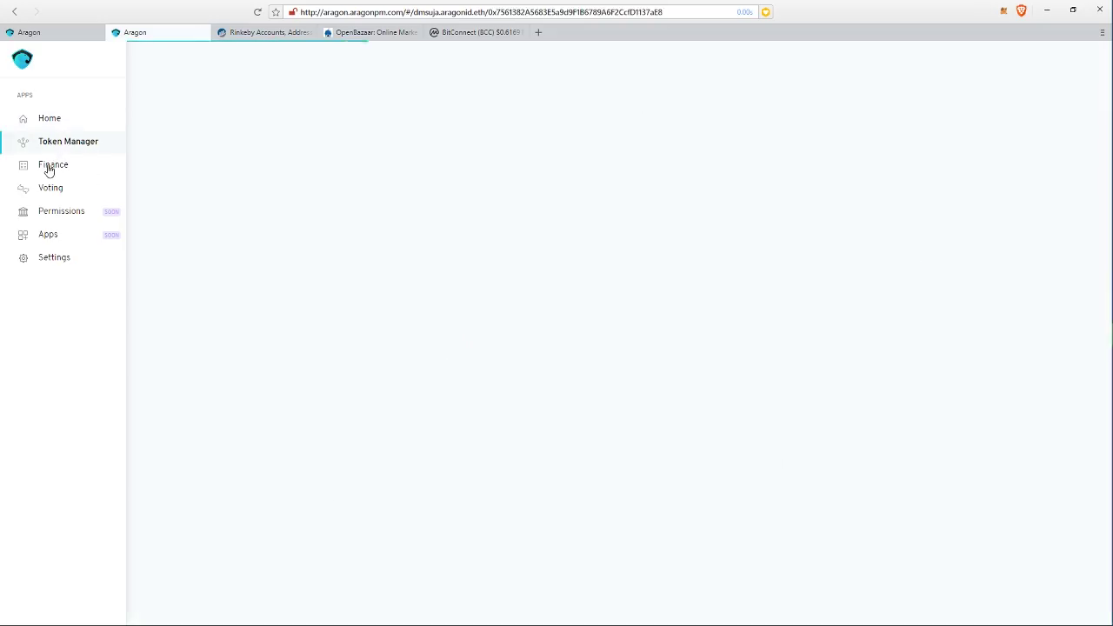
{"action": "left_click", "coordinate": [49, 168]}
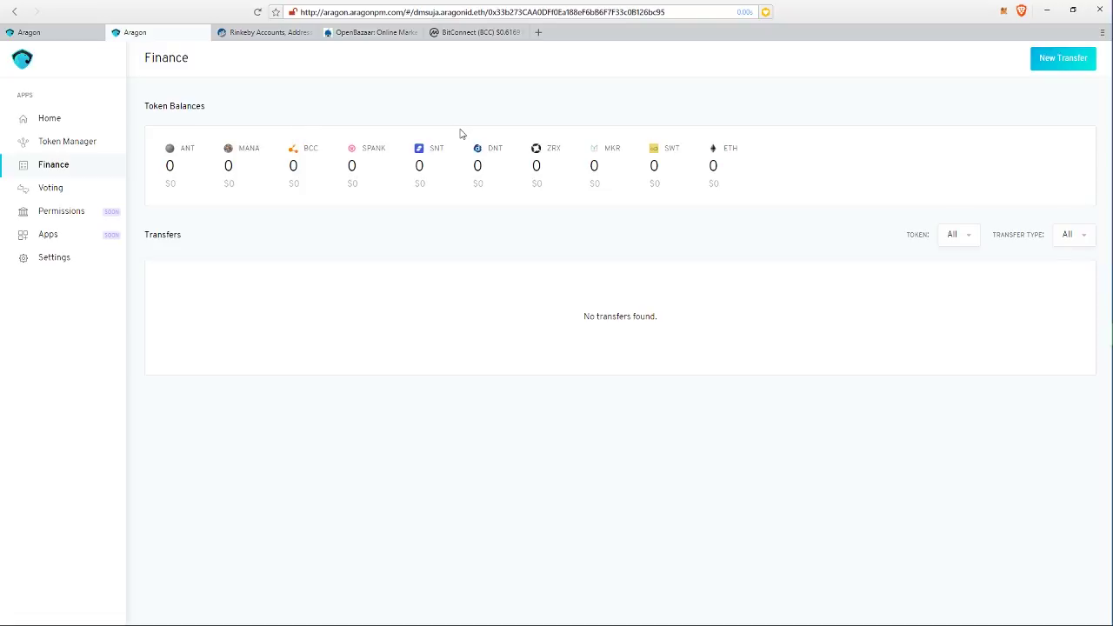
{"action": "left_click", "coordinate": [72, 126]}
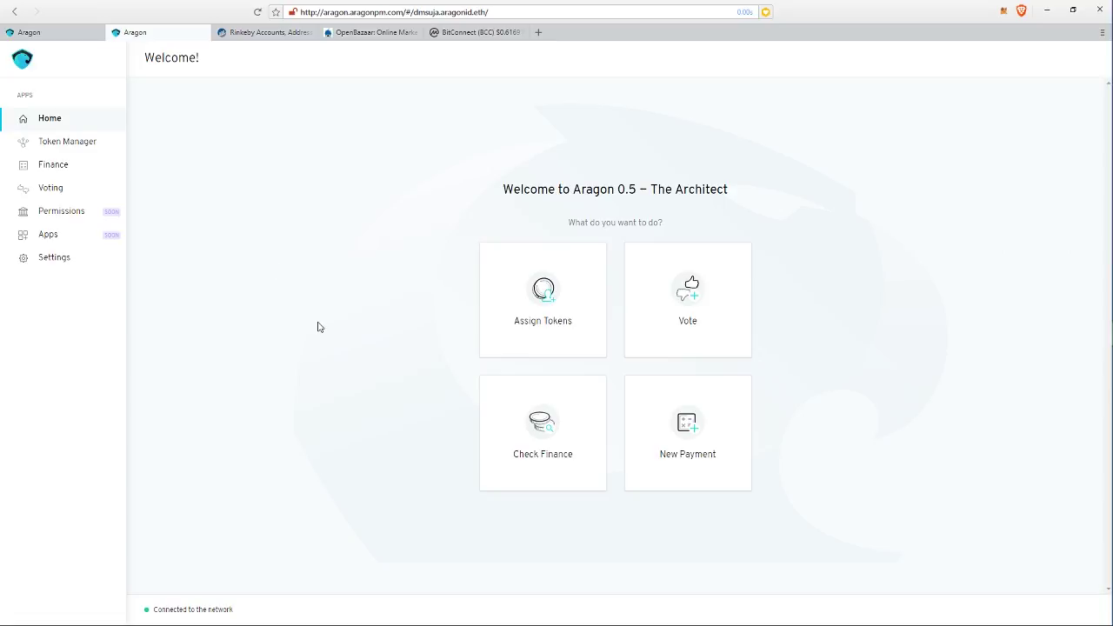